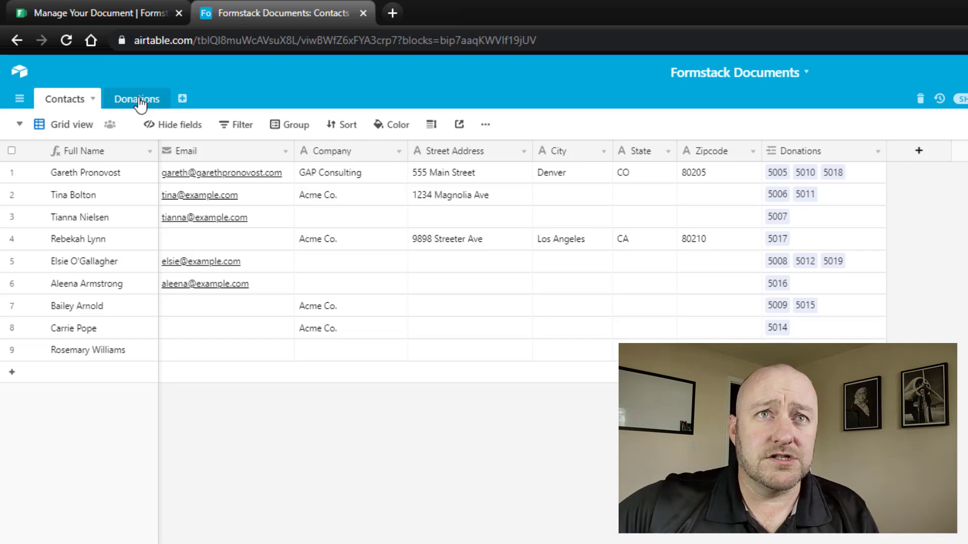
Inspect the first contact's record, stepping from its company field to its linked donations
click(91, 178)
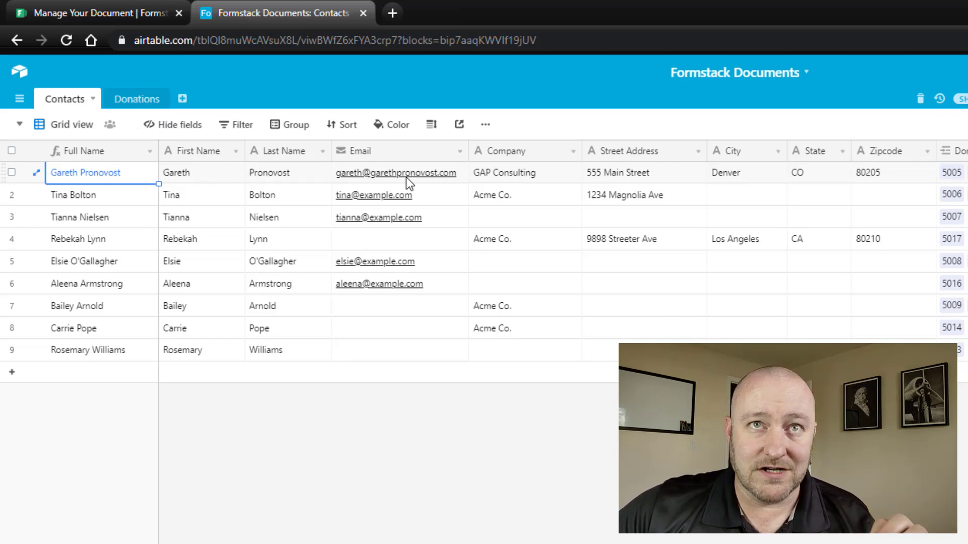
click(516, 178)
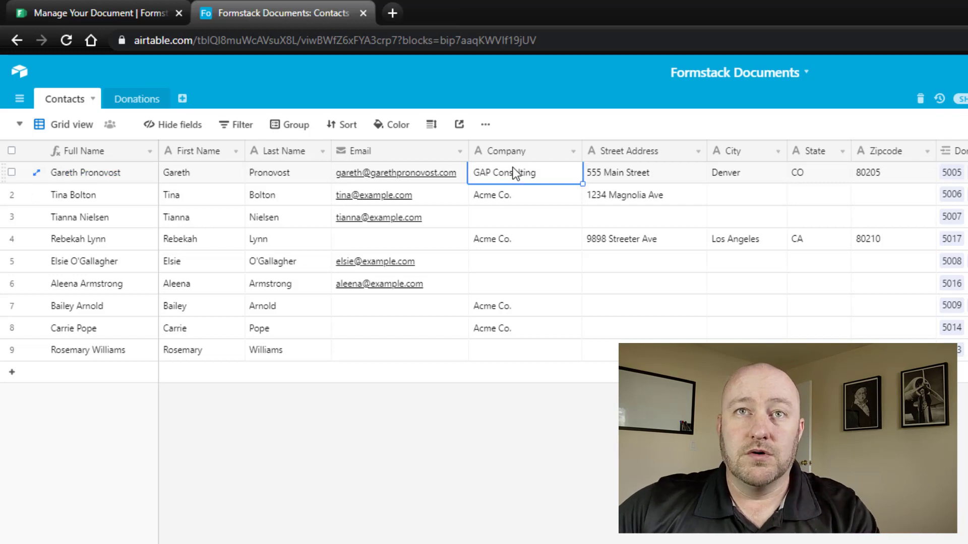
key(Right)
key(Right)
key(Right)
key(Right)
key(Right)
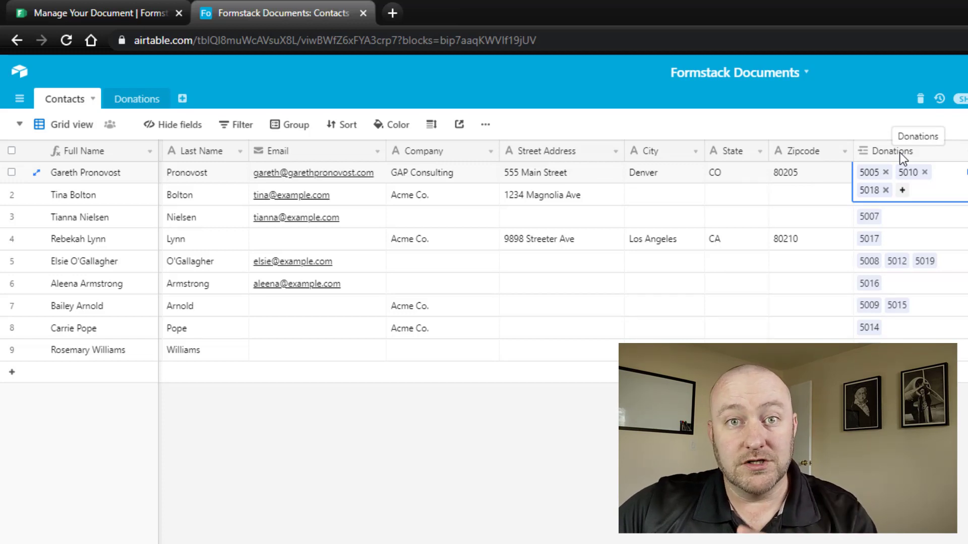
In the Donations table, preview donation 5005's 'Donation Receipt -- 5005.pdf' attachment, then close it
click(146, 101)
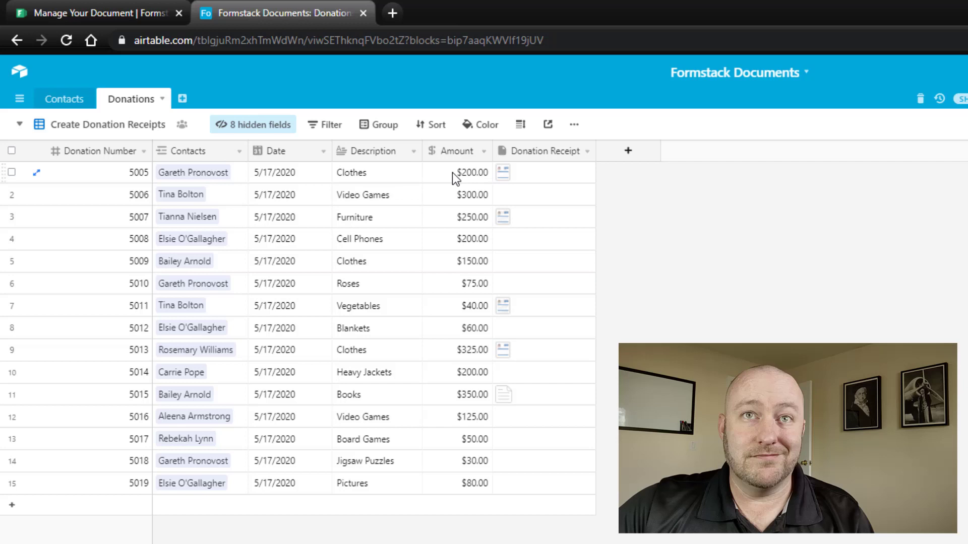
click(537, 171)
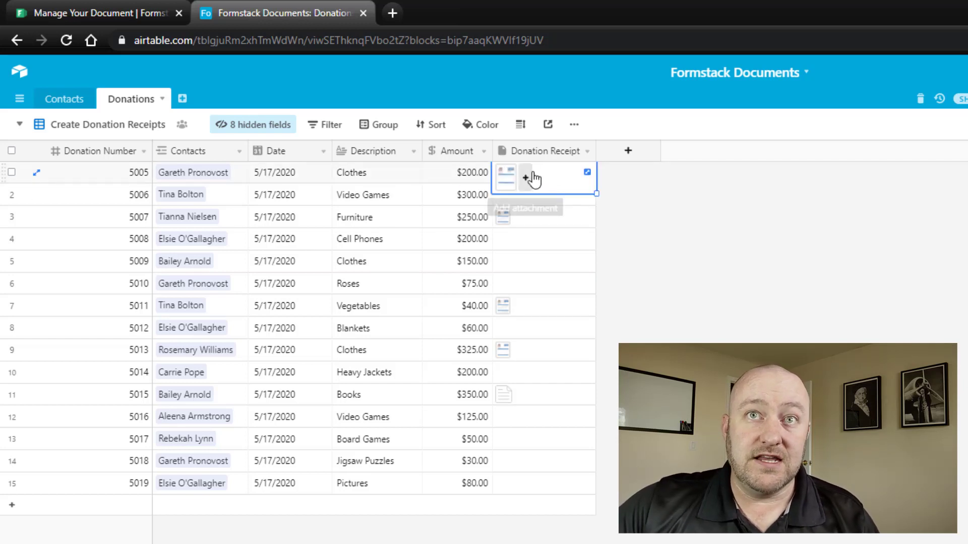
click(506, 177)
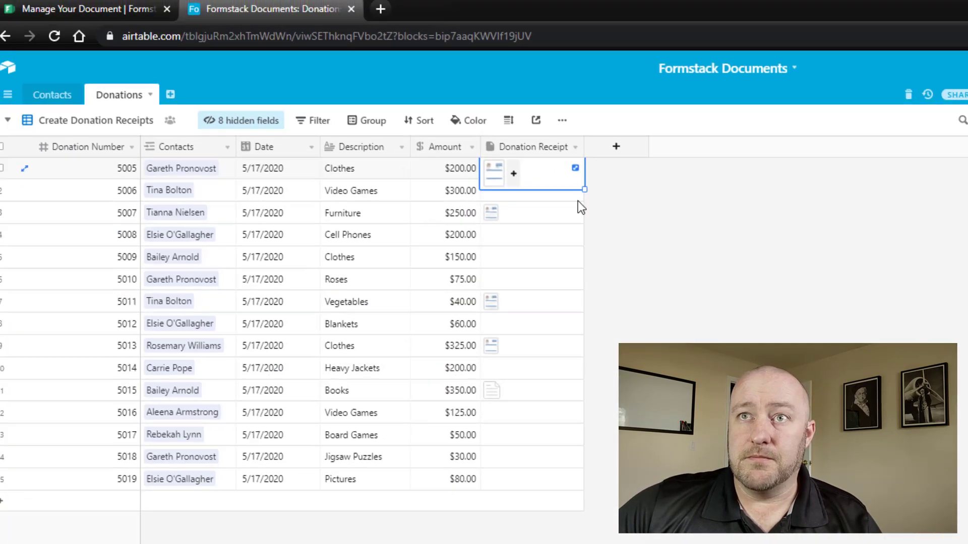
key(Escape)
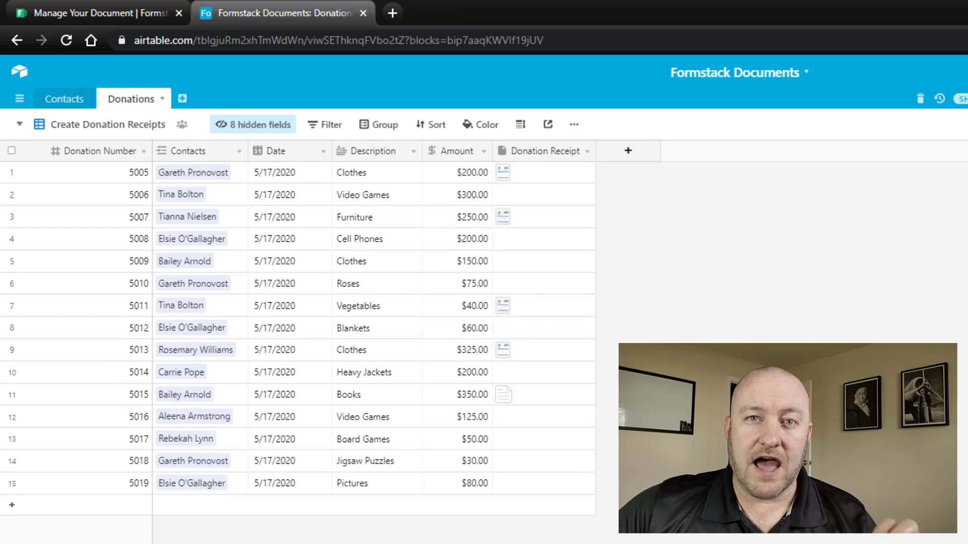
Open the Donation Receipt document in Formstack Documents and view its Donation Receipt.docx template
click(91, 13)
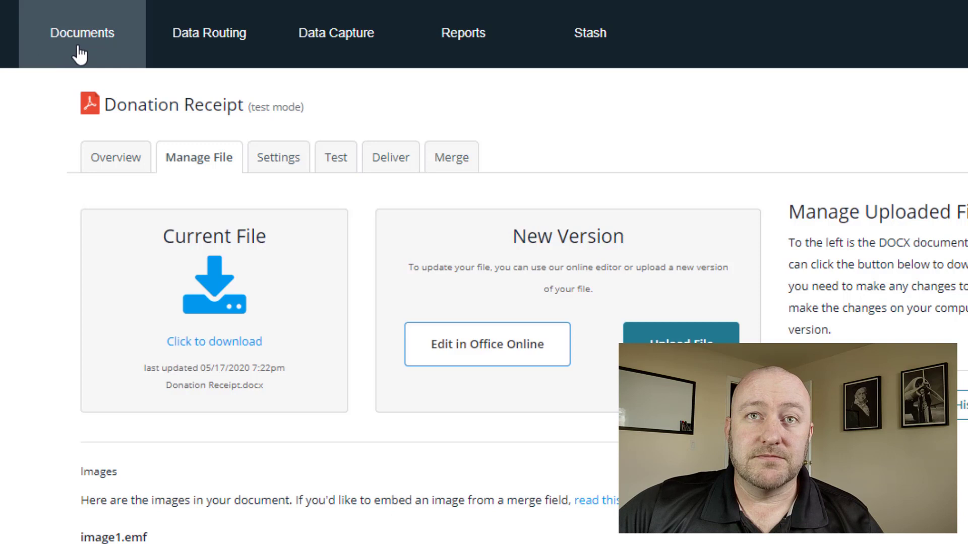
click(80, 54)
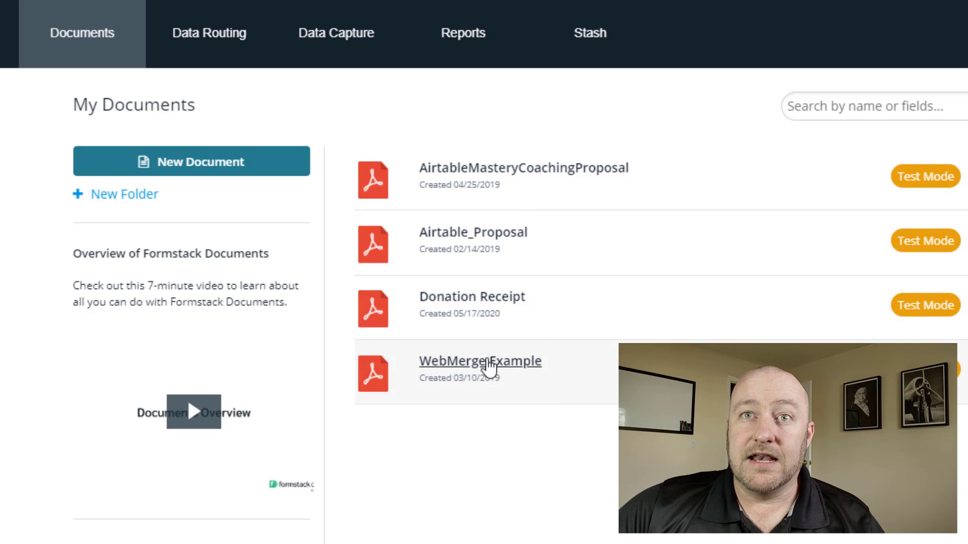
click(474, 302)
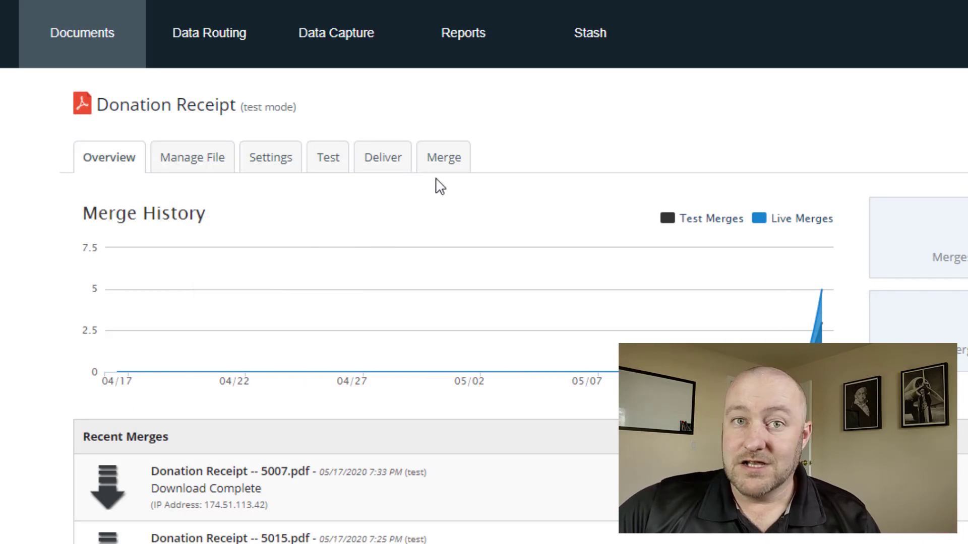
click(198, 162)
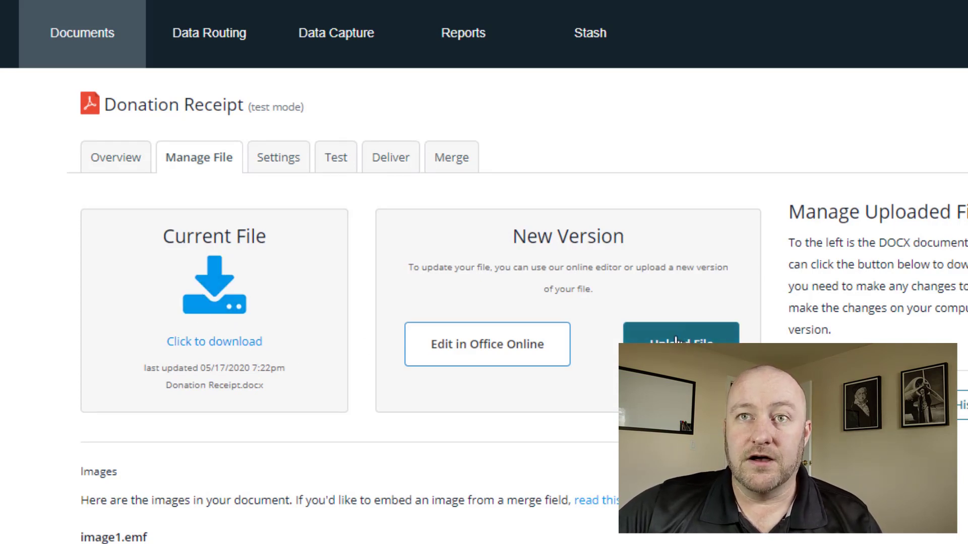
click(286, 165)
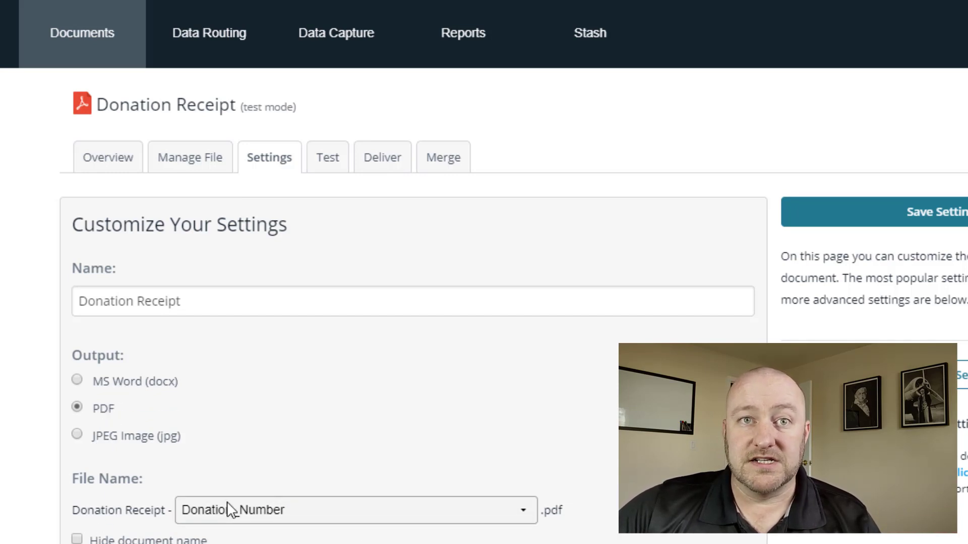
scroll(90, 426, down, 5)
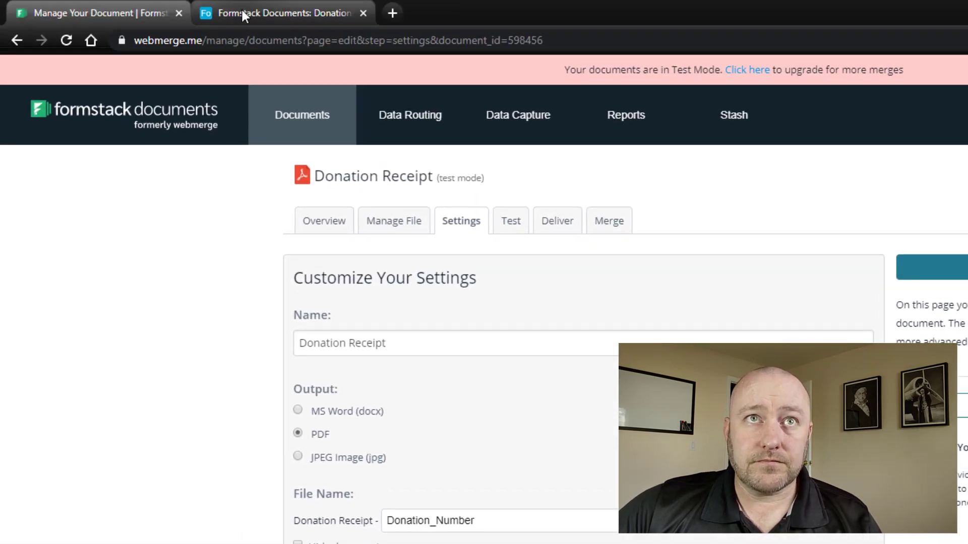
click(243, 11)
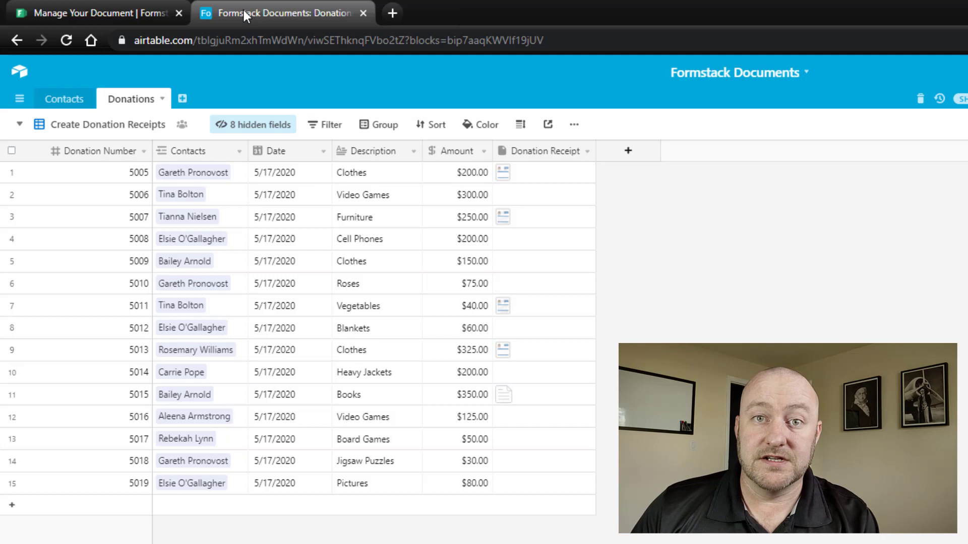
click(126, 7)
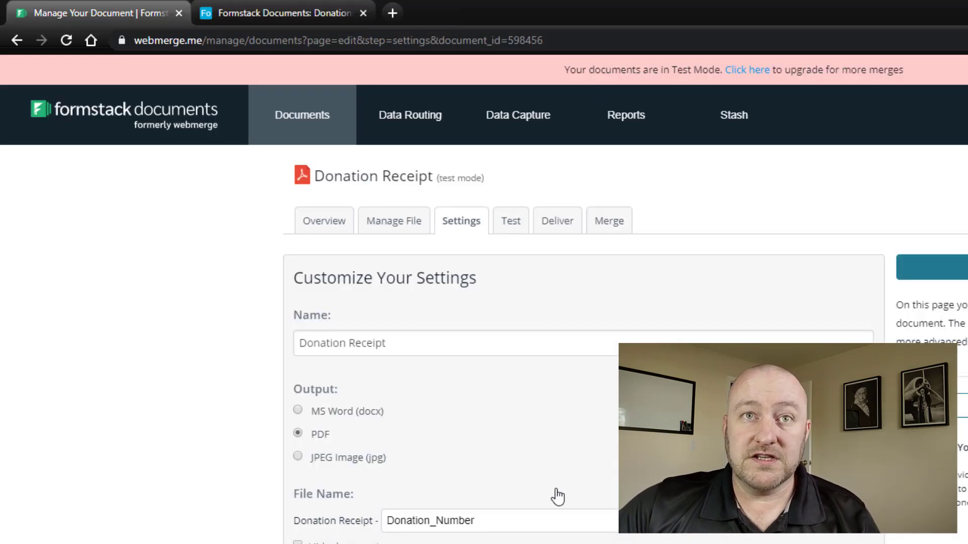
click(407, 225)
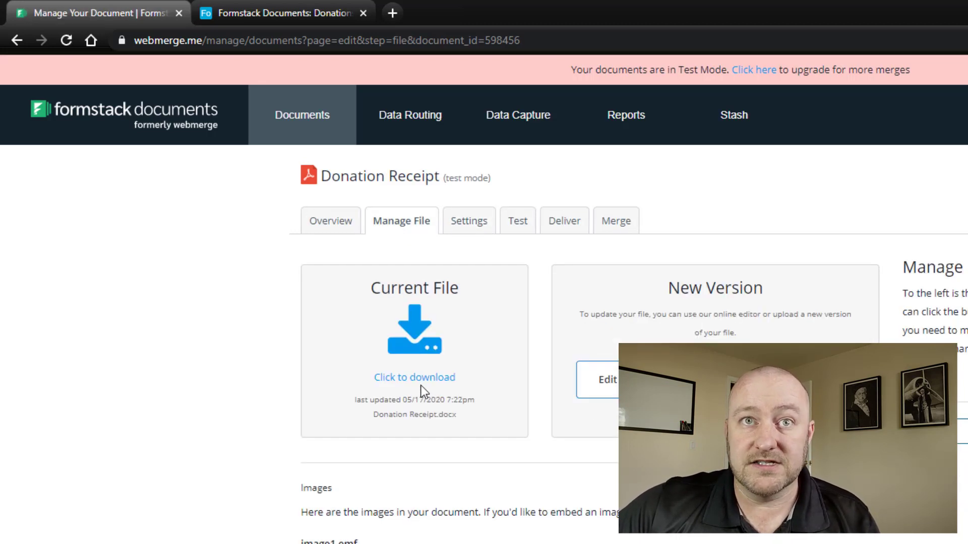
Download the Donation Receipt.docx template file from Formstack Documents
click(418, 382)
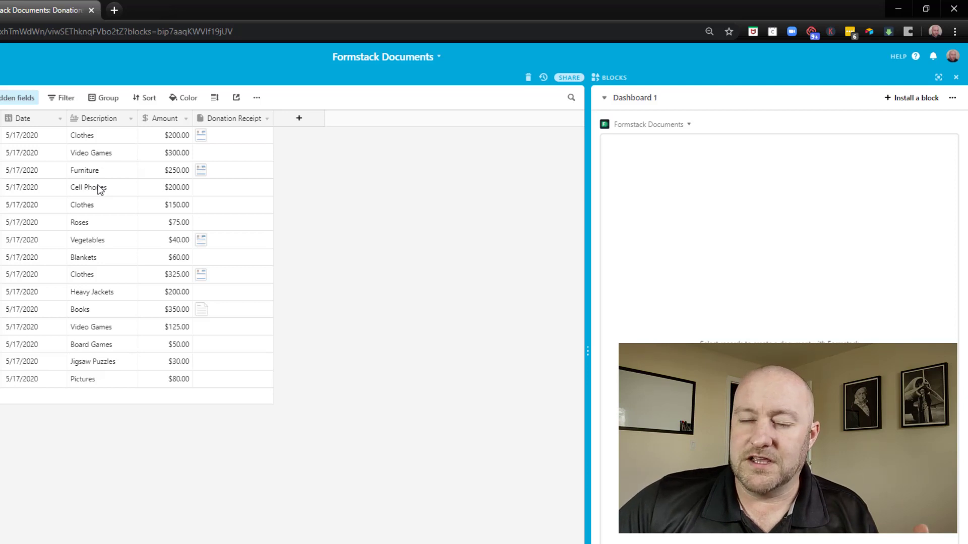
Select the Blankets donation record instead of Cell Phones so the Formstack block lists its documents
click(169, 190)
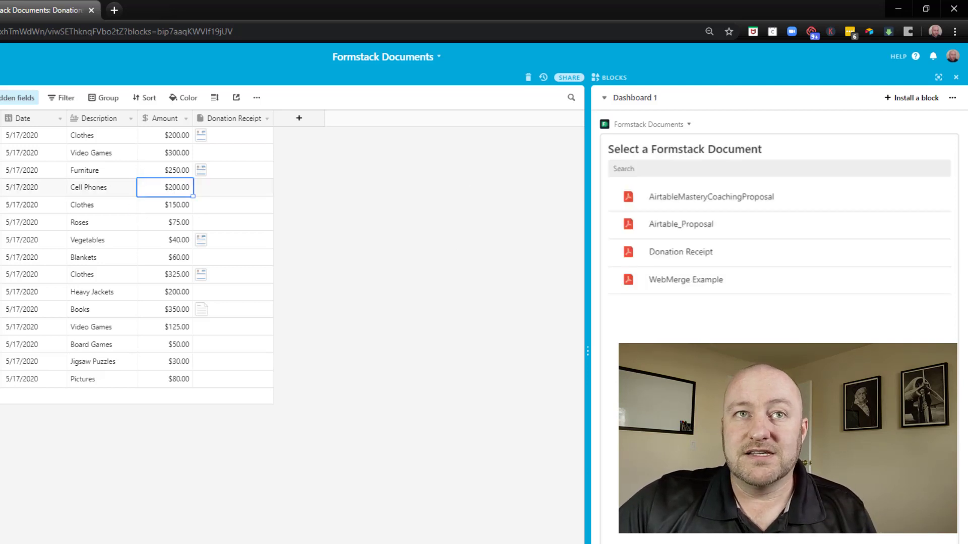
key(Escape)
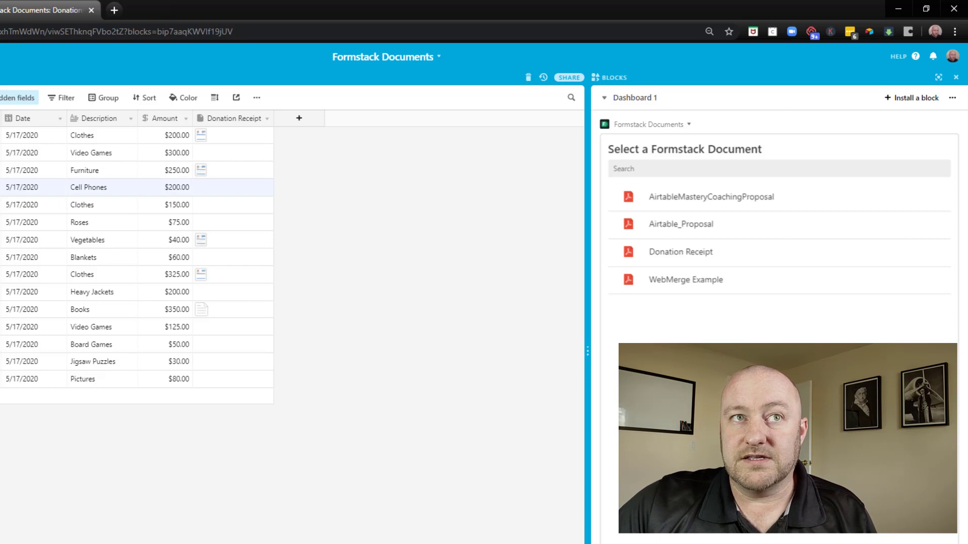
click(89, 258)
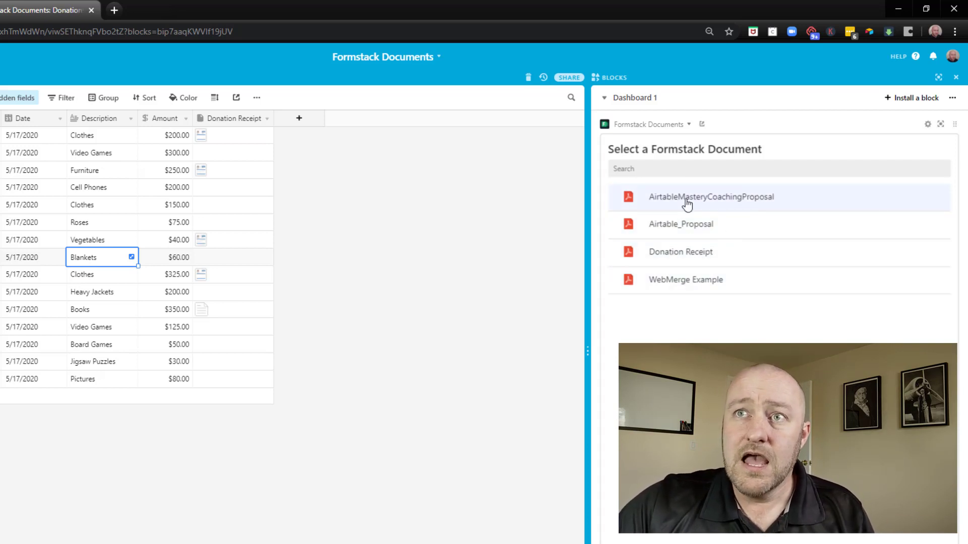
Create the Donation Receipt document for the Blankets donation into its Donation Receipt field
click(667, 259)
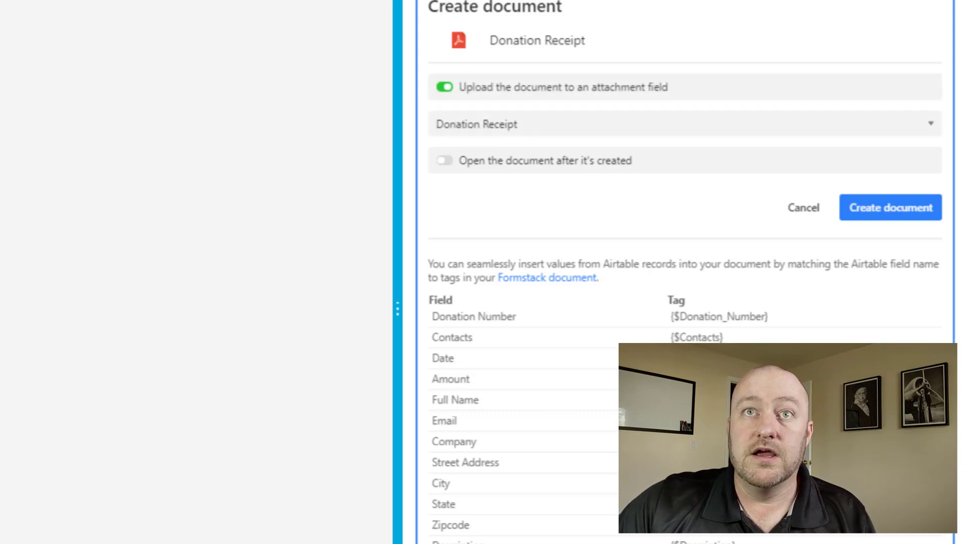
click(891, 208)
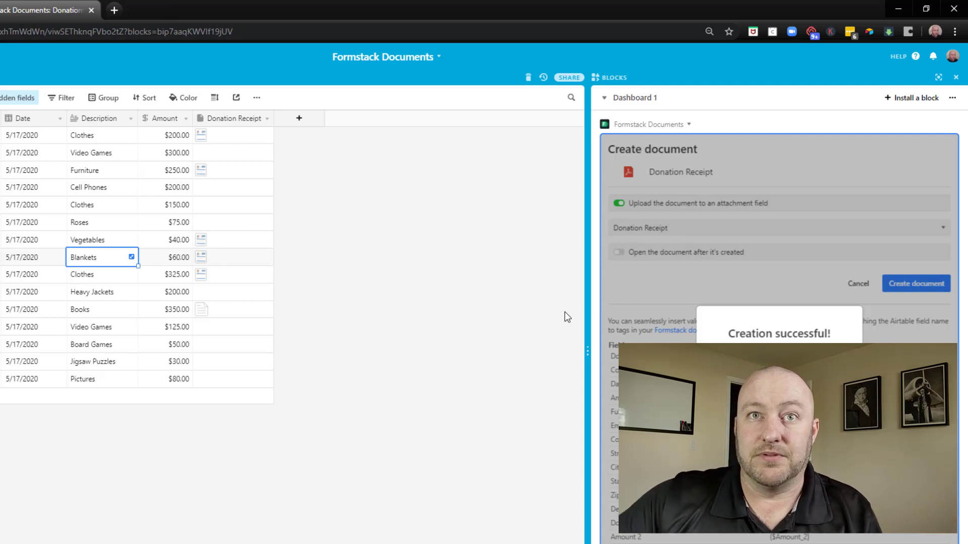
Preview the Blankets donation's new receipt PDF, dated 5/17/2020 with donor details
click(202, 256)
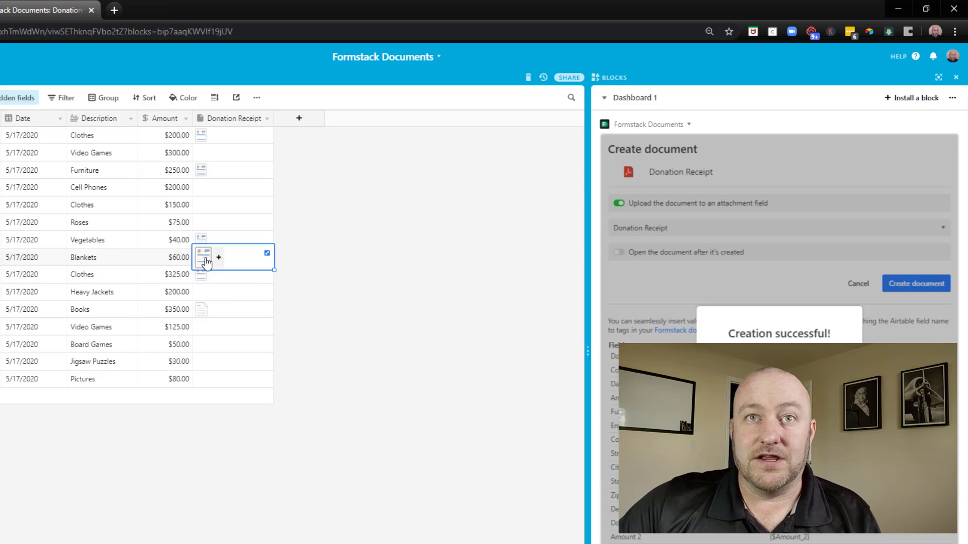
click(202, 259)
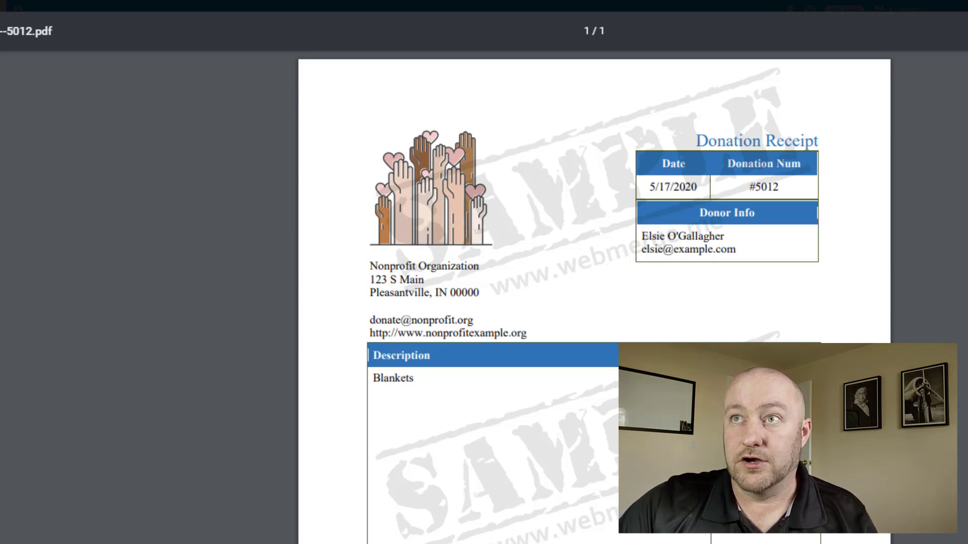
Close the receipt preview, view donation 5012's linked donor contact record, then close it
click(882, 225)
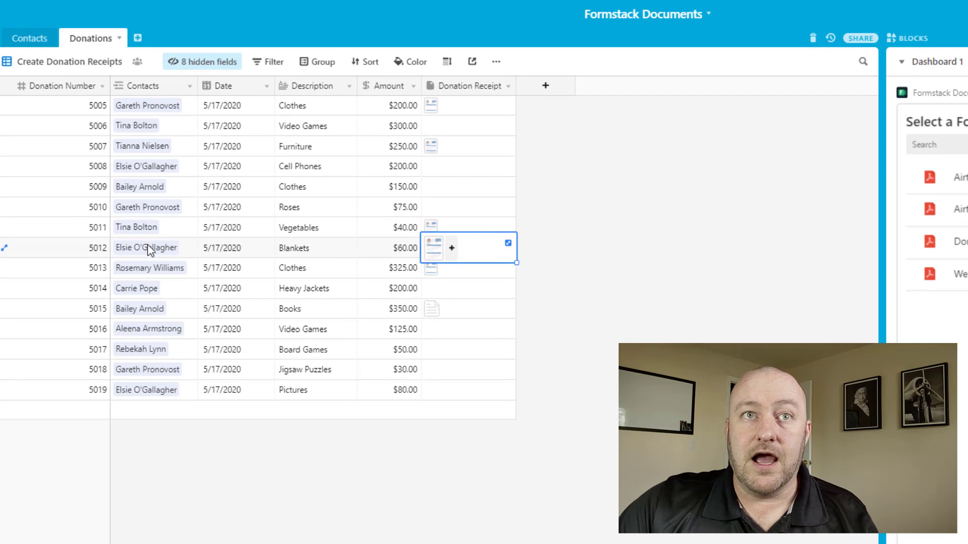
click(131, 251)
click(152, 252)
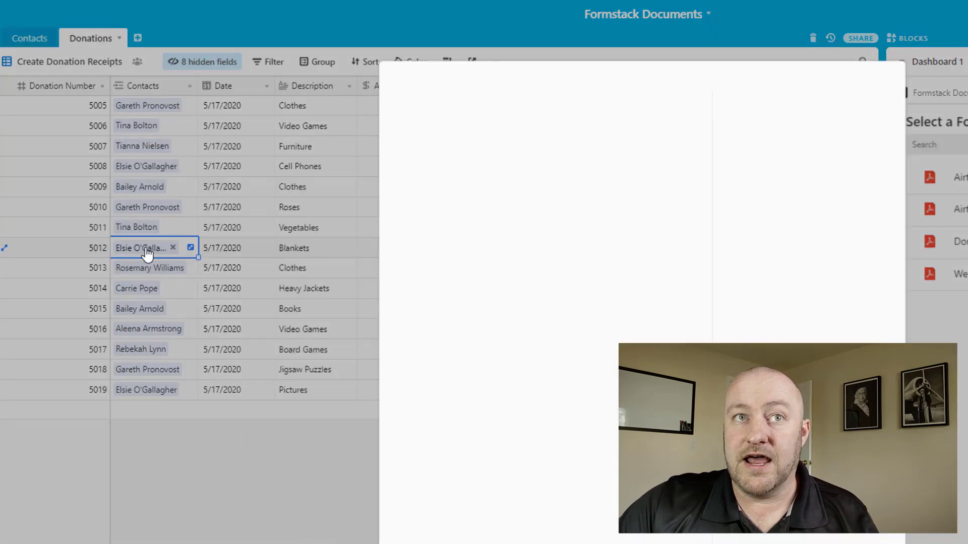
scroll(484, 313, down, 4)
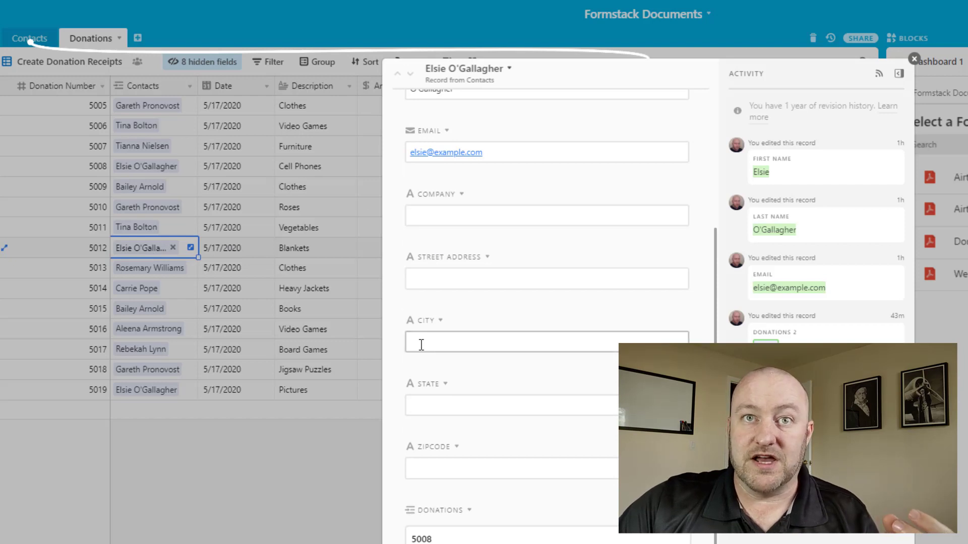
click(913, 58)
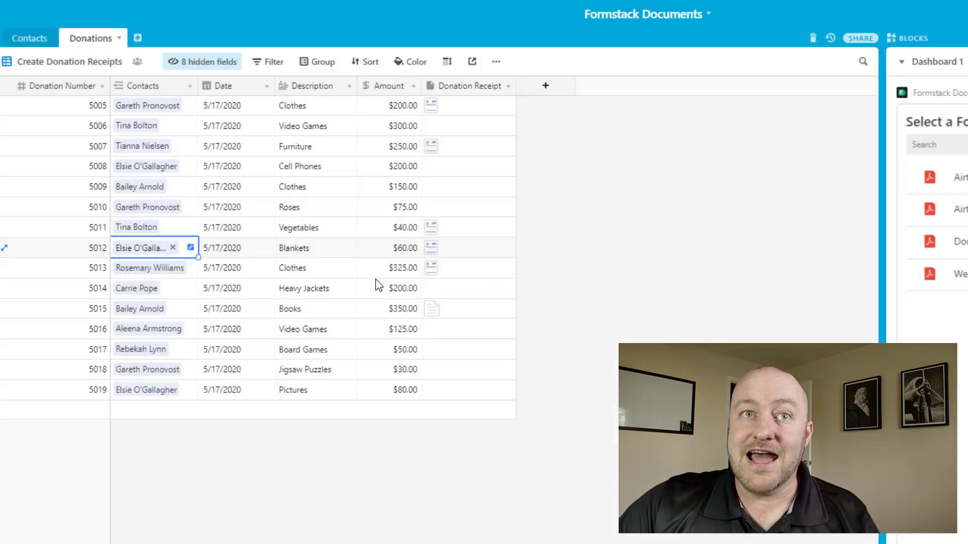
click(439, 251)
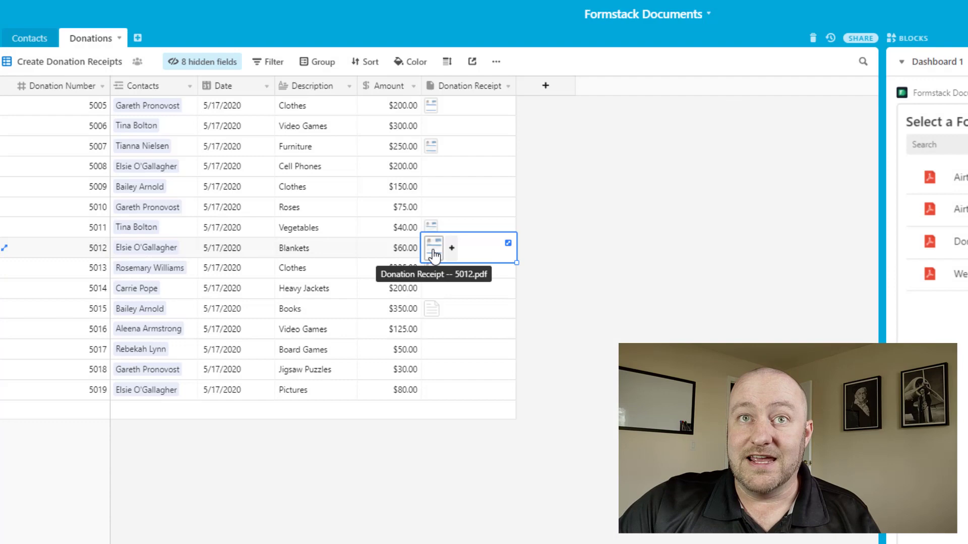
click(434, 255)
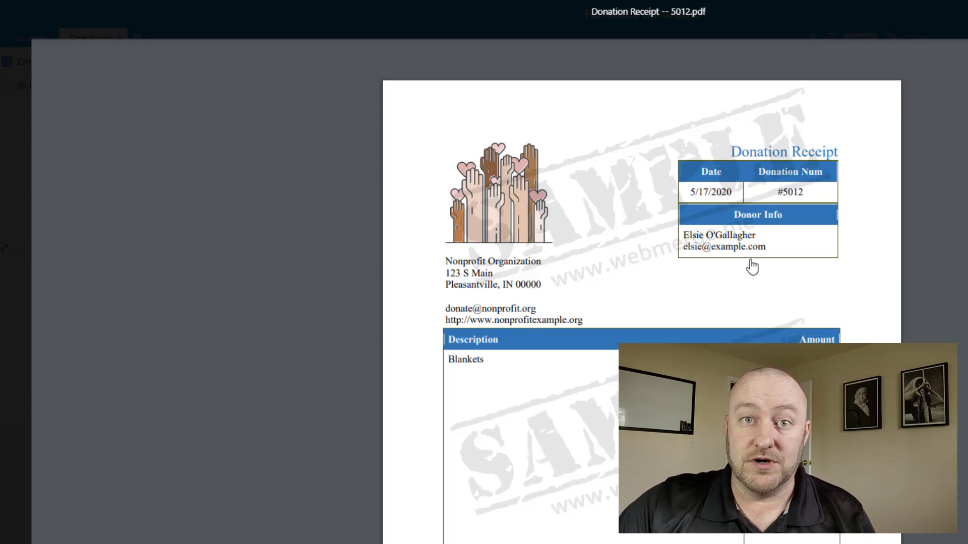
key(Escape)
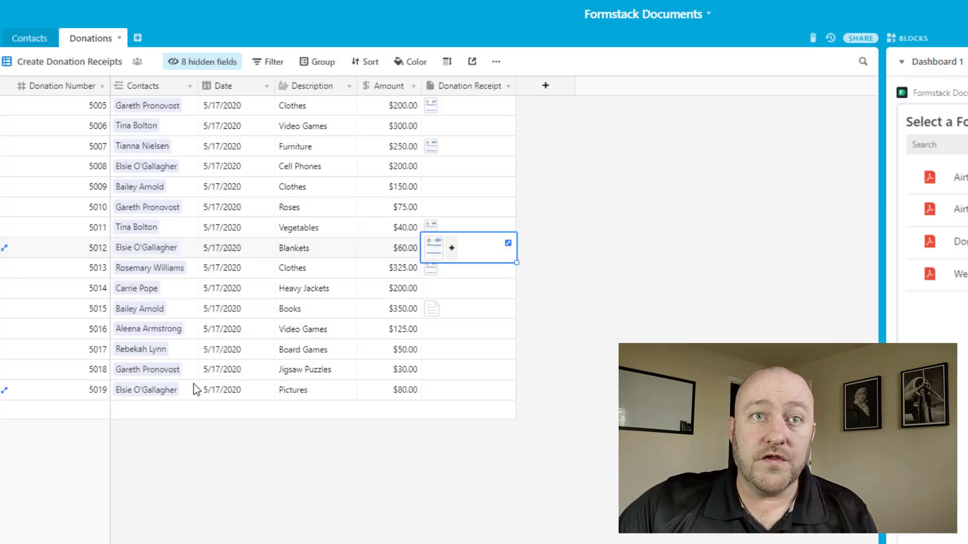
click(150, 373)
click(151, 373)
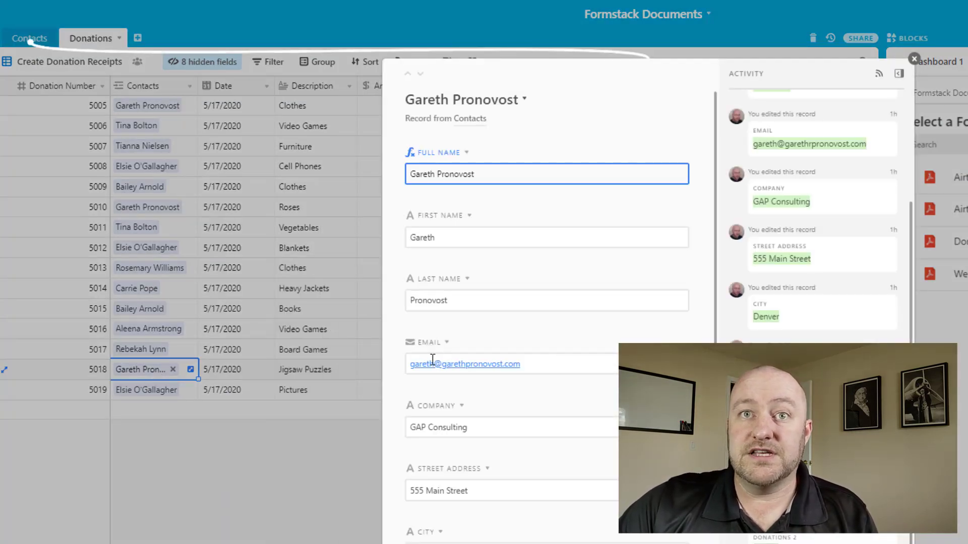
scroll(430, 366, down, 1)
scroll(434, 373, down, 5)
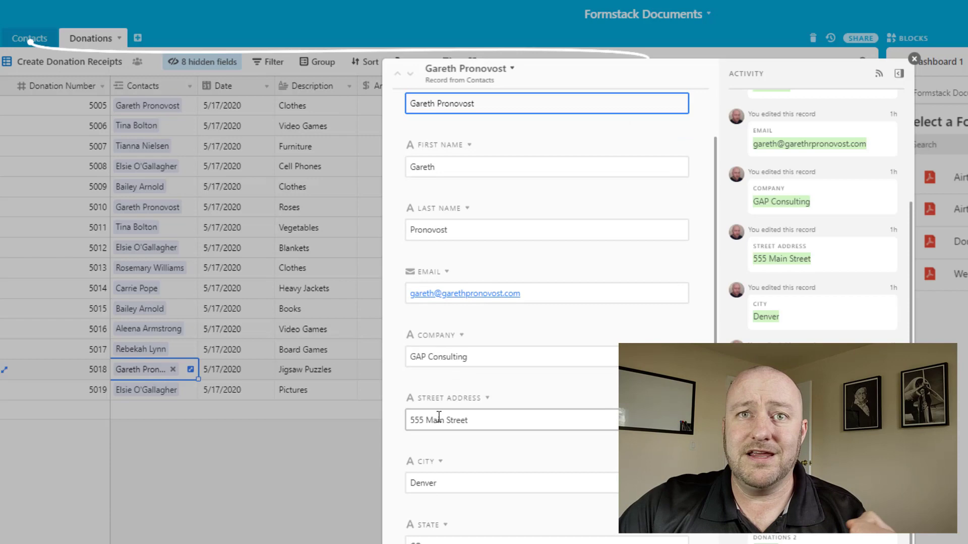
click(285, 448)
click(434, 352)
Create a Donation Receipt PDF for the $30.00 Jigsaw Puzzles donation 5018
click(364, 374)
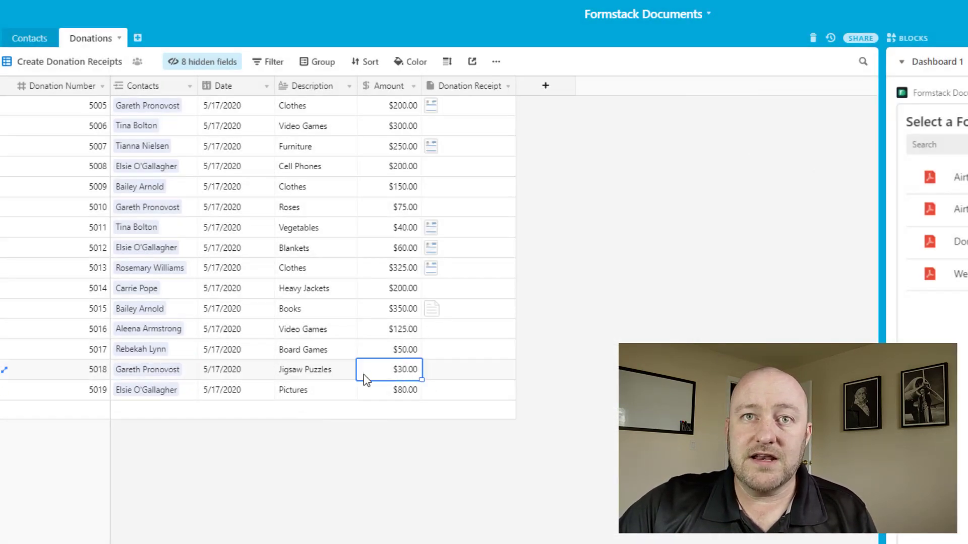
click(618, 242)
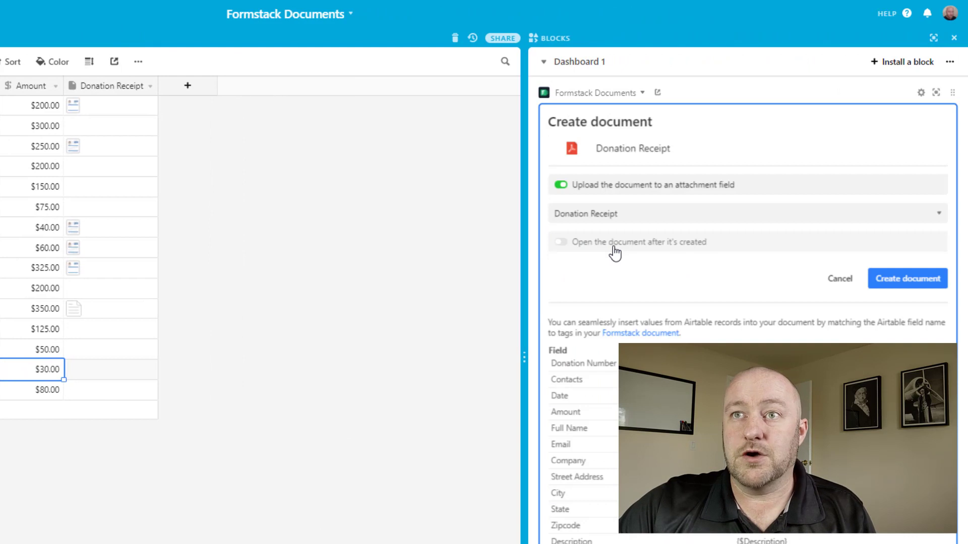
click(889, 281)
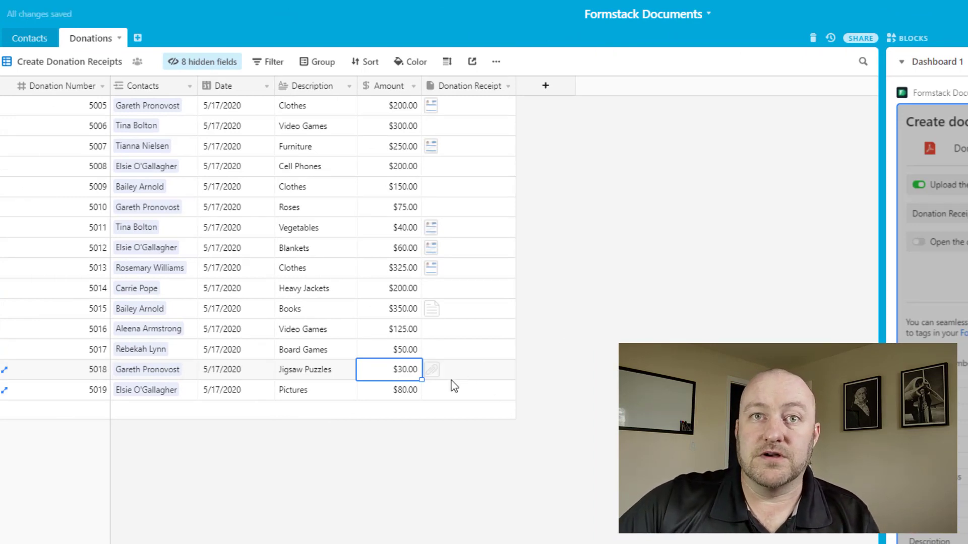
click(434, 372)
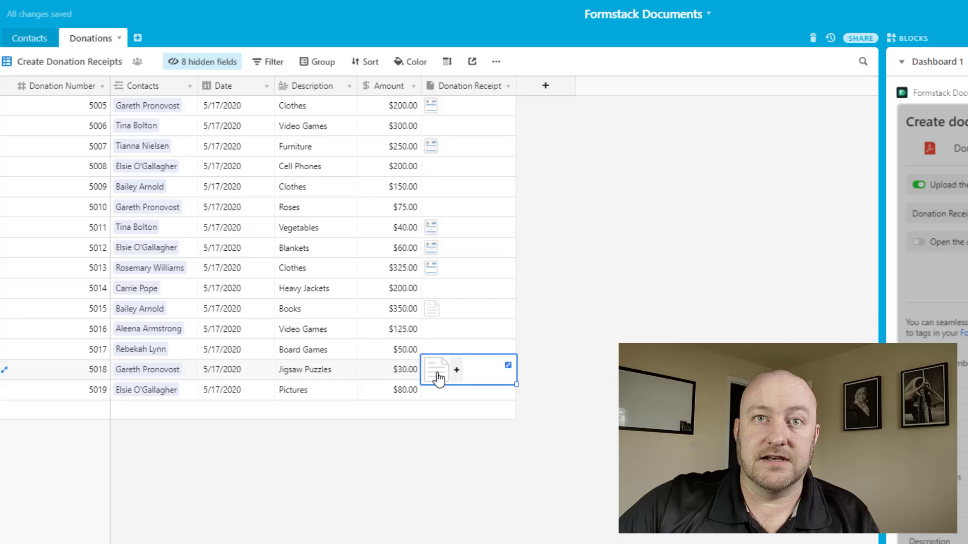
click(436, 376)
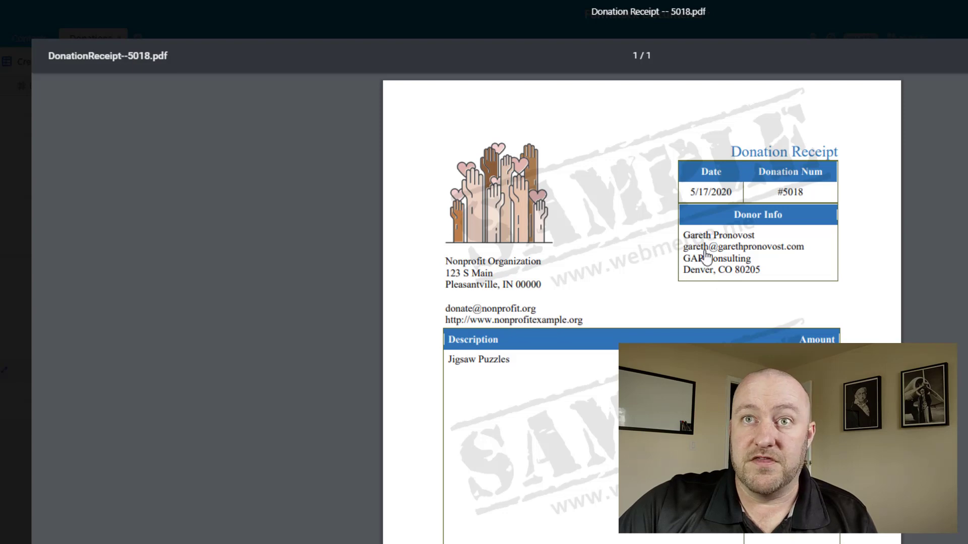
key(Escape)
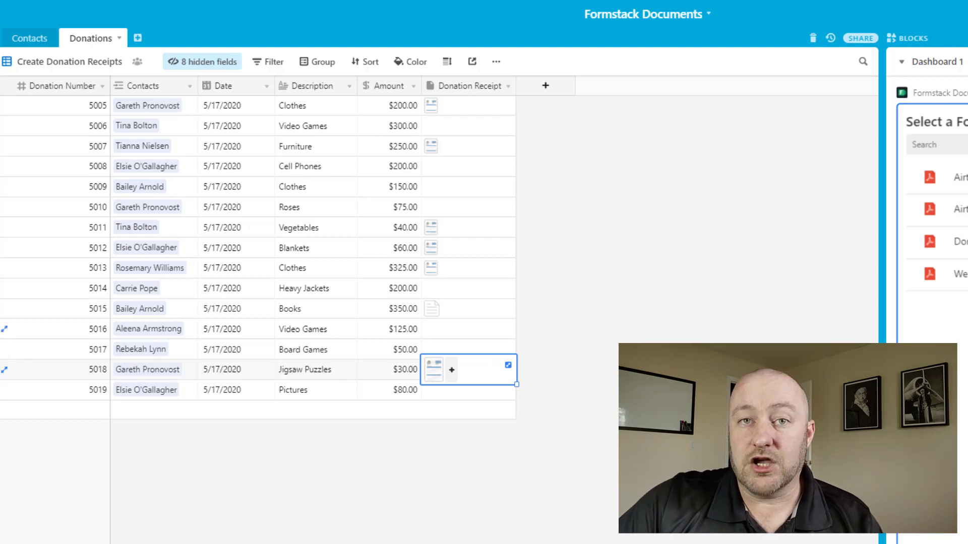
Check donations 5016, 5017 and 5019, then select all donation records
click(13, 376)
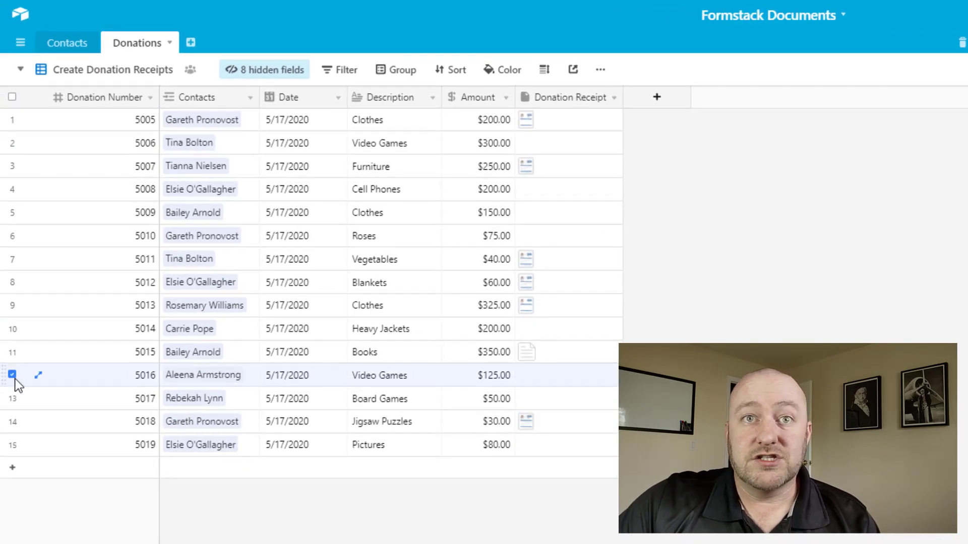
click(12, 398)
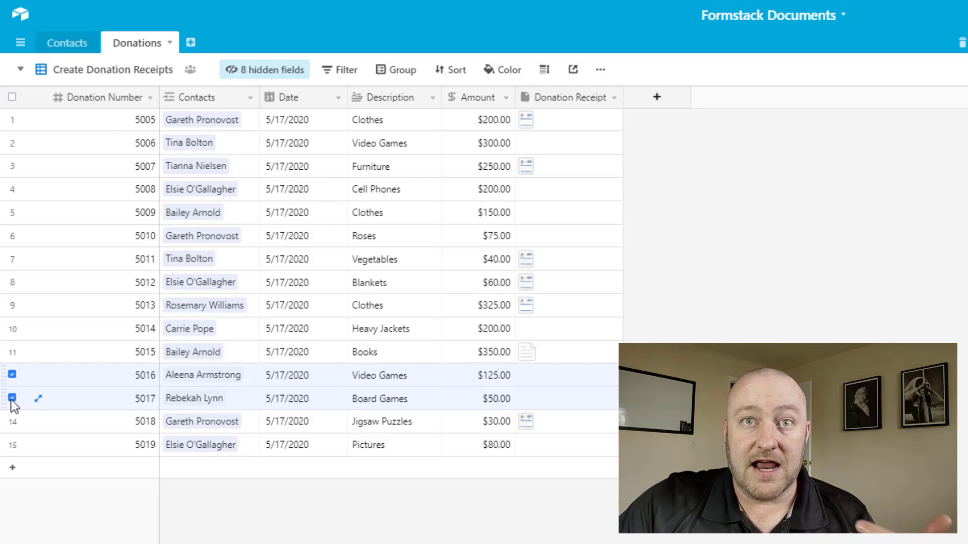
click(12, 445)
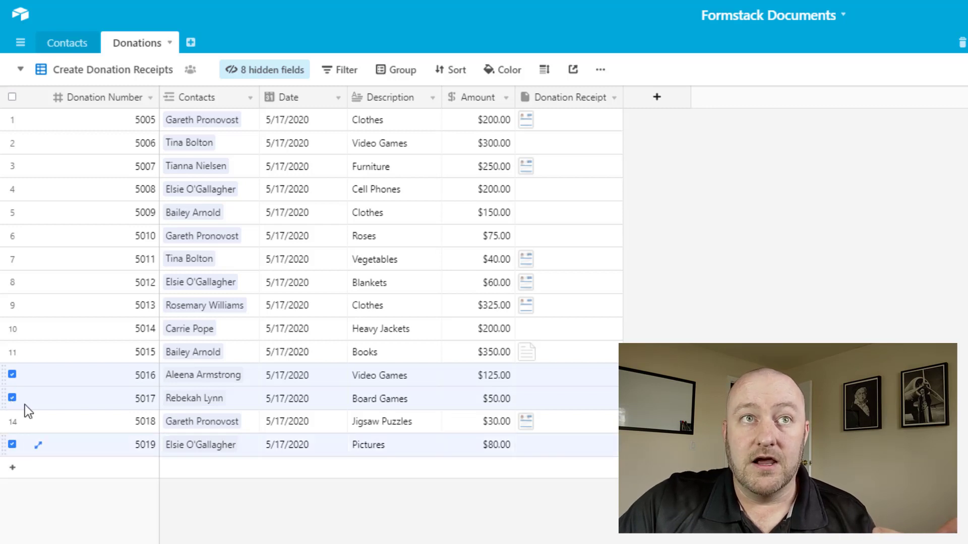
click(12, 97)
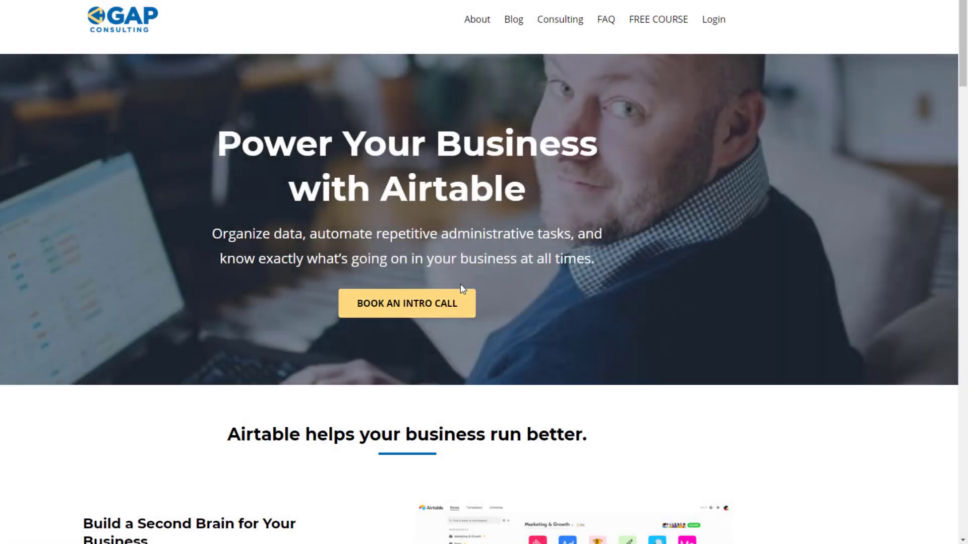
Browse the GAP Consulting blog and open the Zapier search formulas article
click(514, 21)
scroll(412, 222, down, 5)
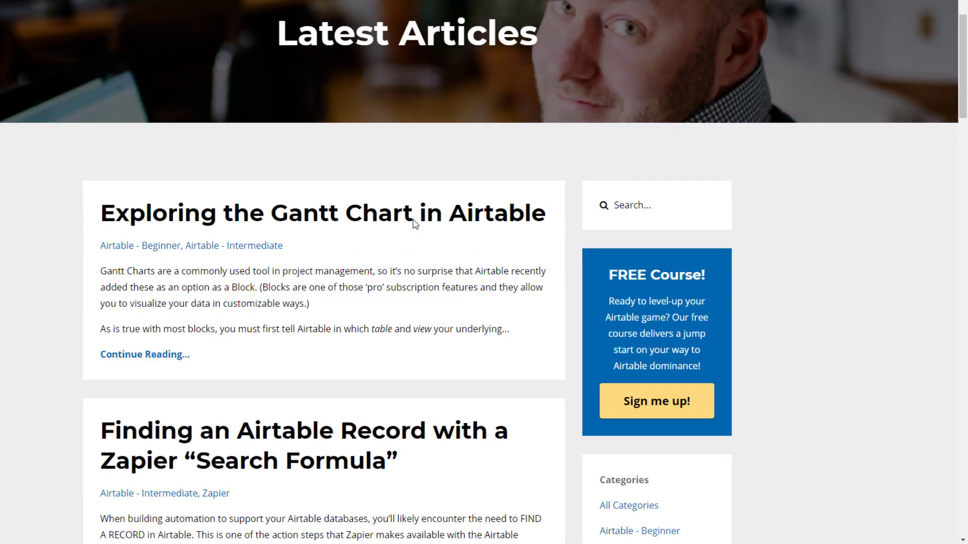
scroll(412, 223, down, 1)
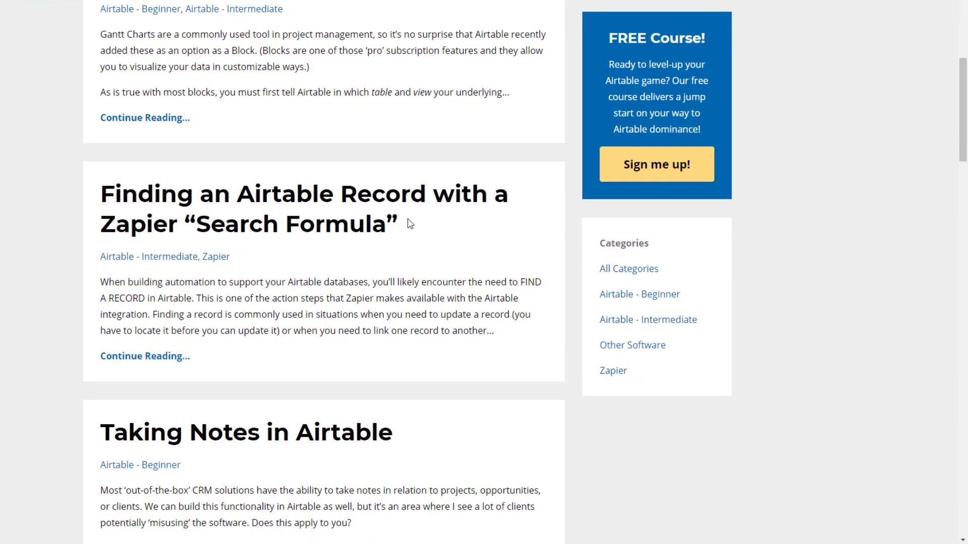
click(158, 361)
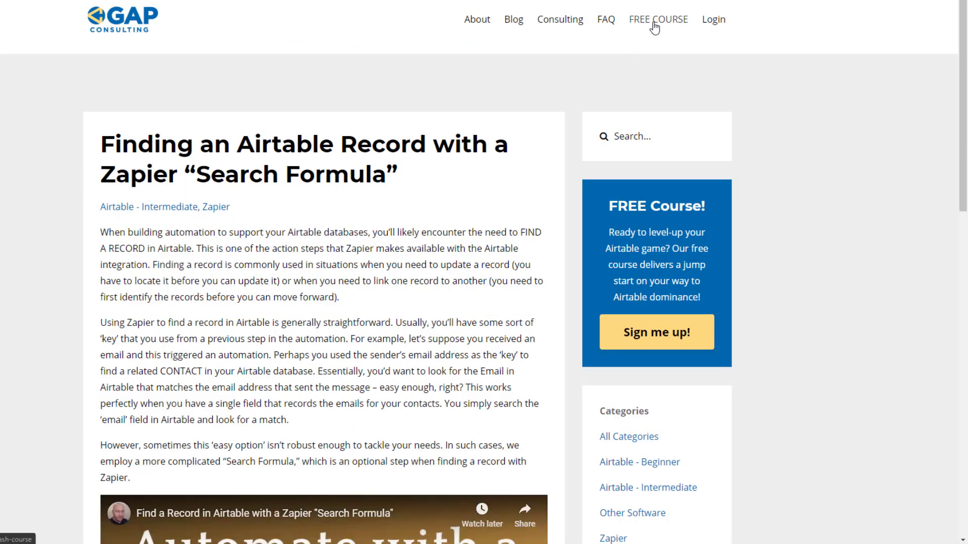
Glance at the free course page, then open the Consulting page's intro call booking
click(658, 25)
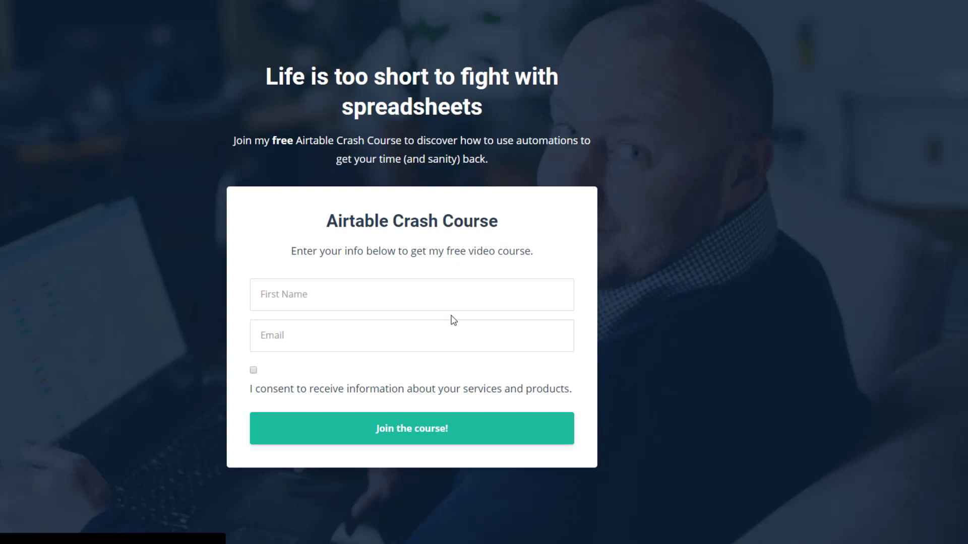
key(alt+Left)
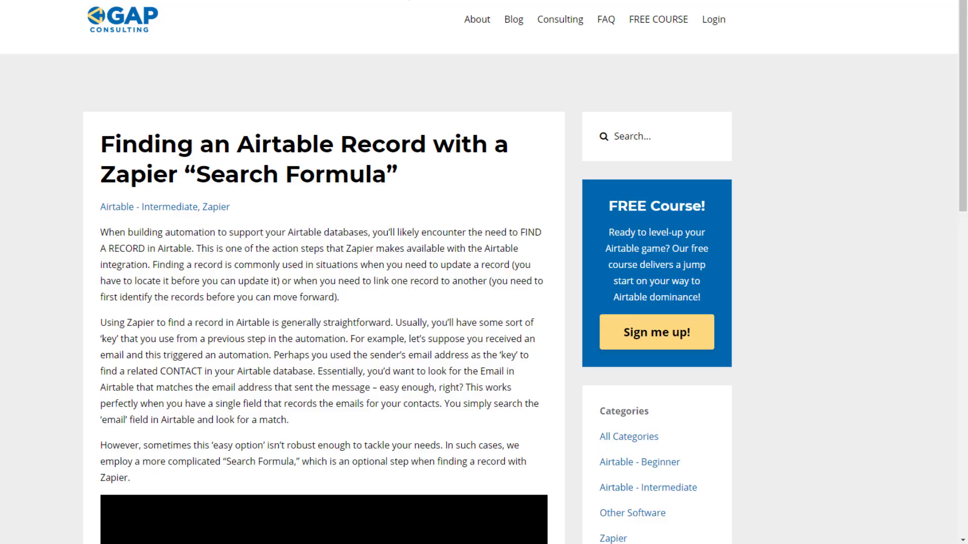
click(553, 26)
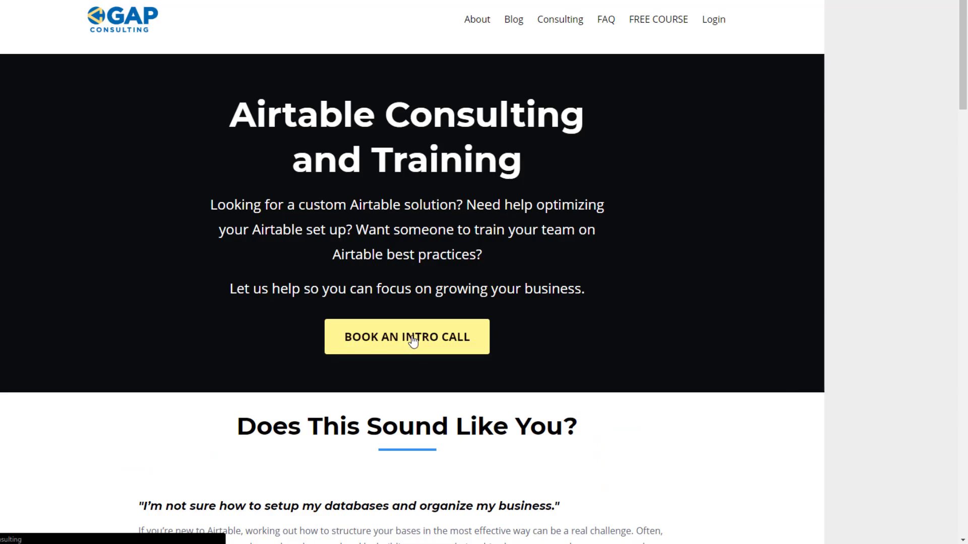
click(411, 342)
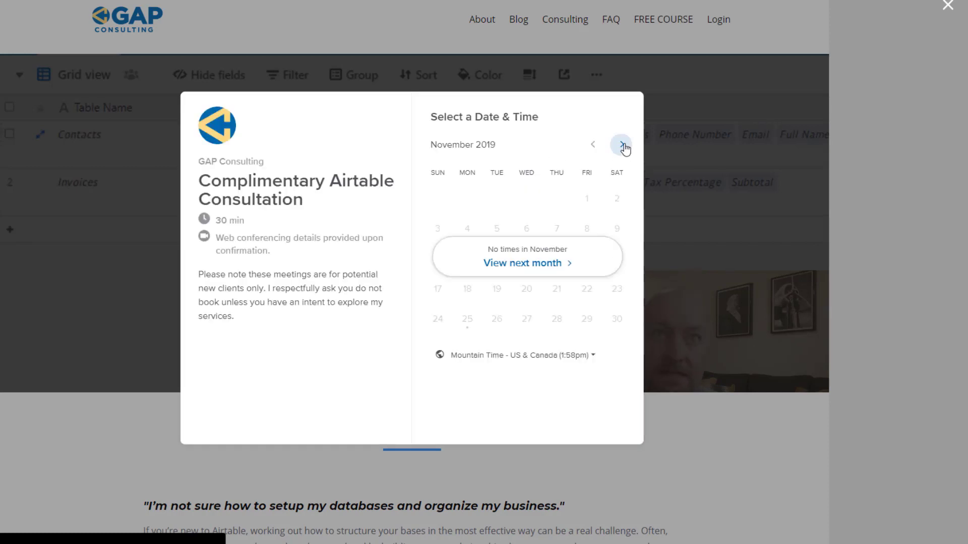
Advance the Calendly scheduler to December 2019 and list Thursday, December 5's 8:00am–10:15am slots
click(622, 145)
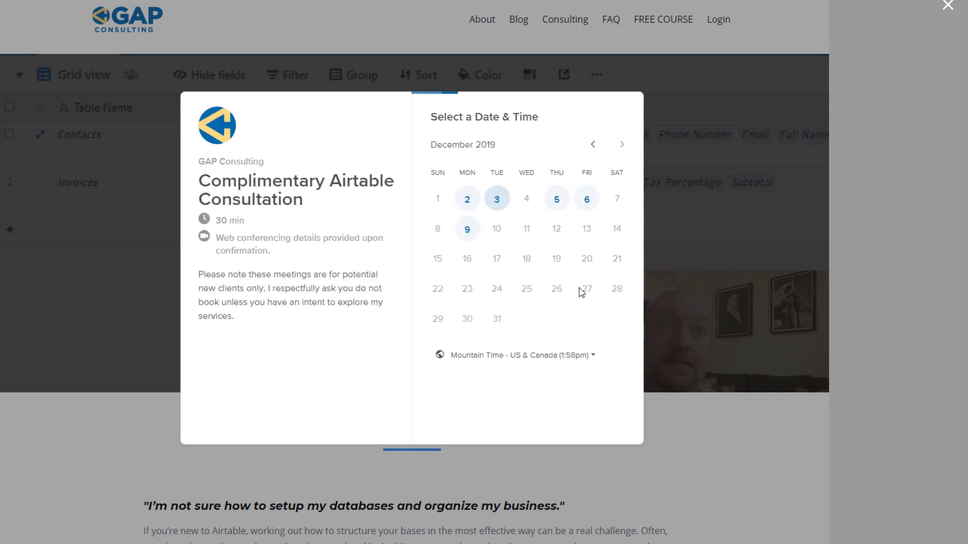
click(557, 204)
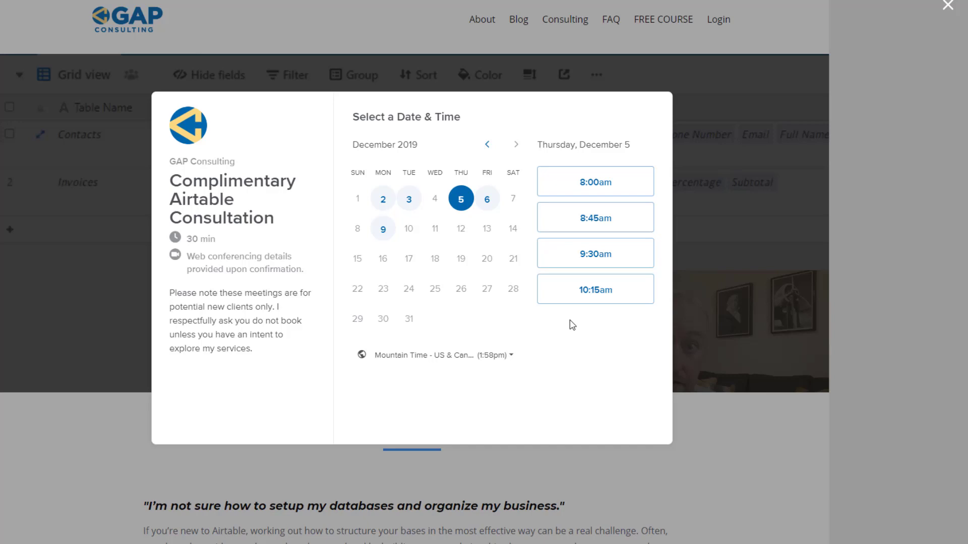